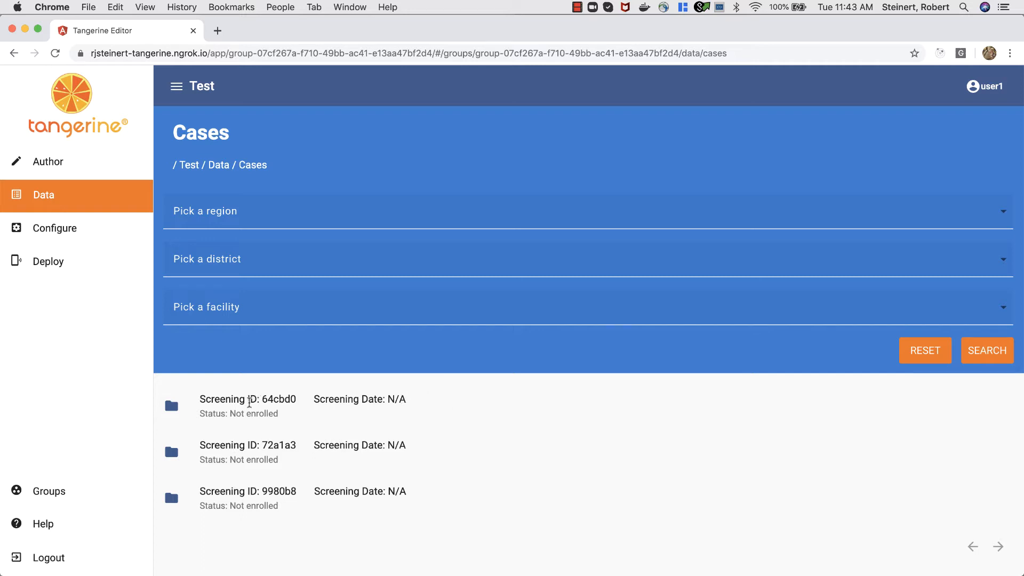
Step: Open the Info section of the first case's Registration for Role 2 form
{"action": "left_click", "coordinate": [250, 413]}
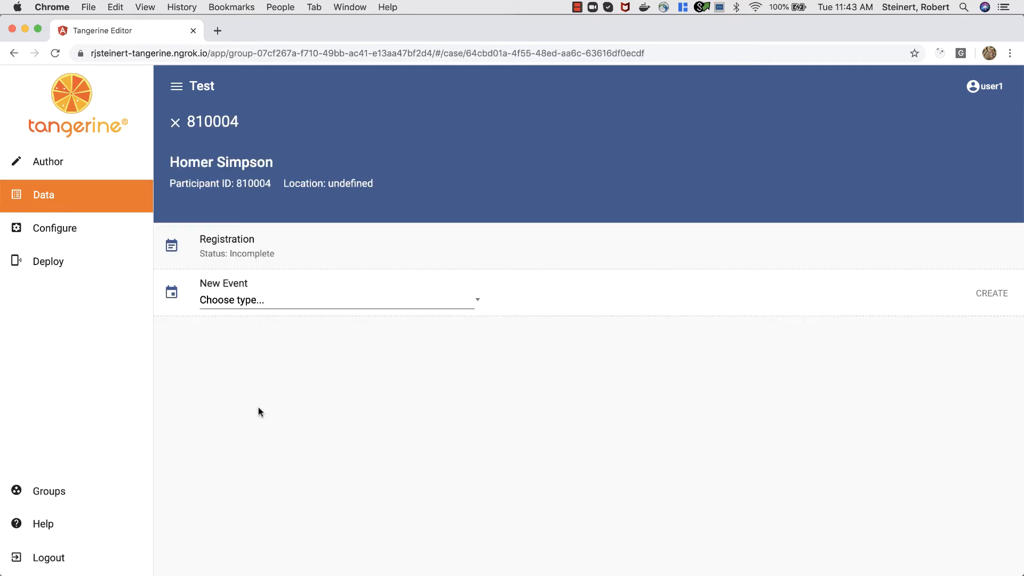
{"action": "left_click", "coordinate": [250, 252]}
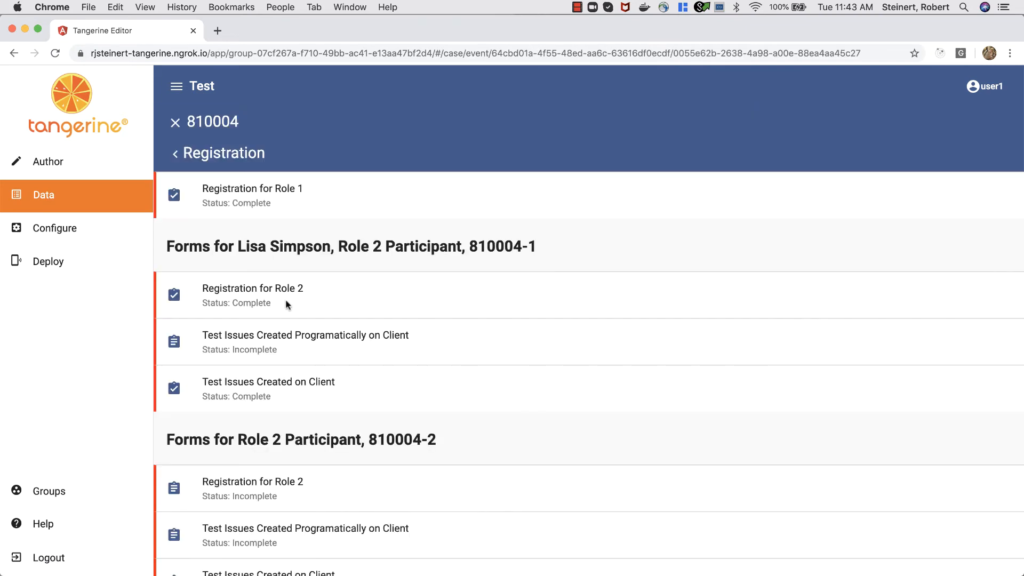
{"action": "left_click", "coordinate": [287, 304]}
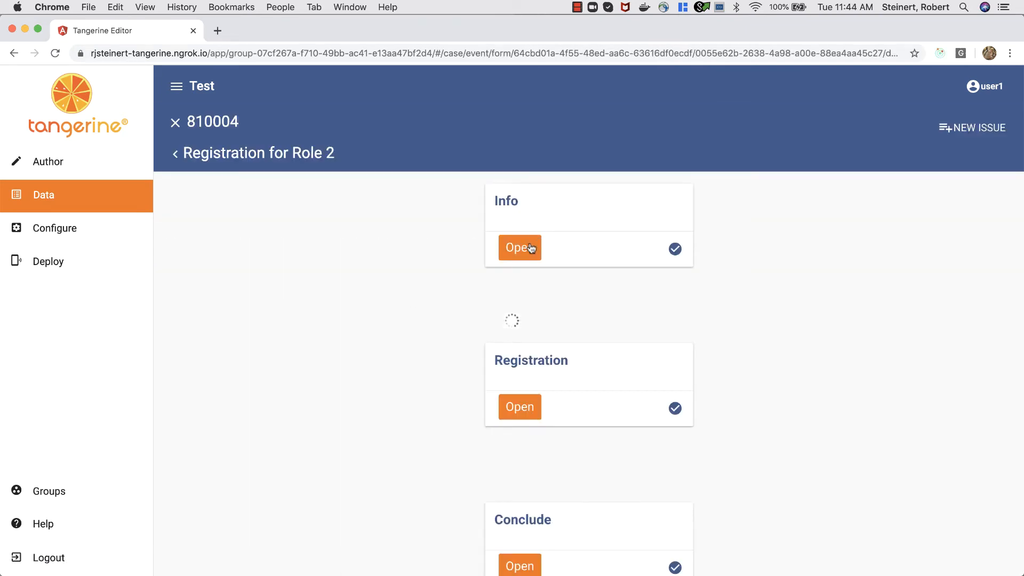
{"action": "left_click", "coordinate": [531, 247]}
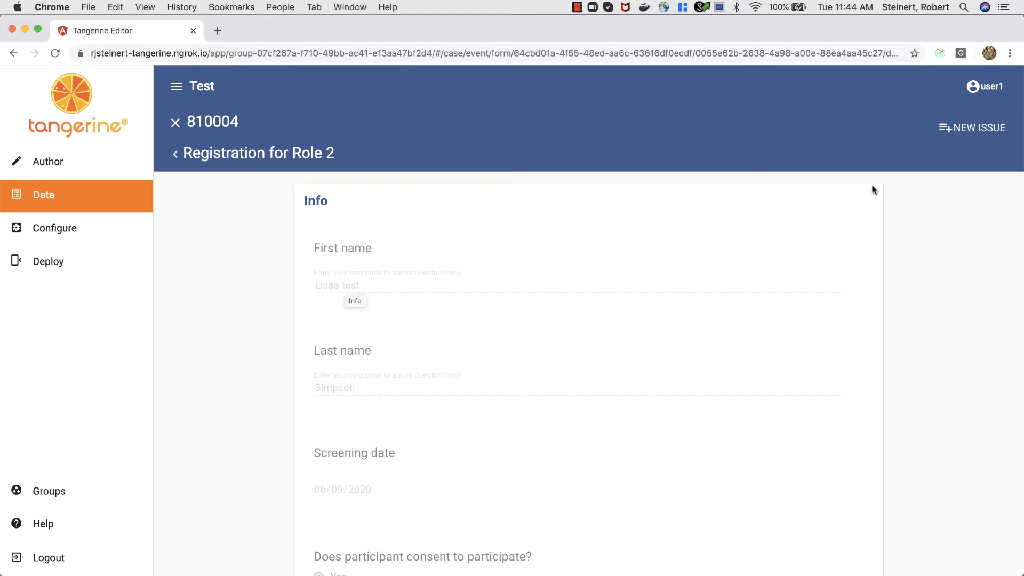
{"action": "left_click", "coordinate": [972, 130]}
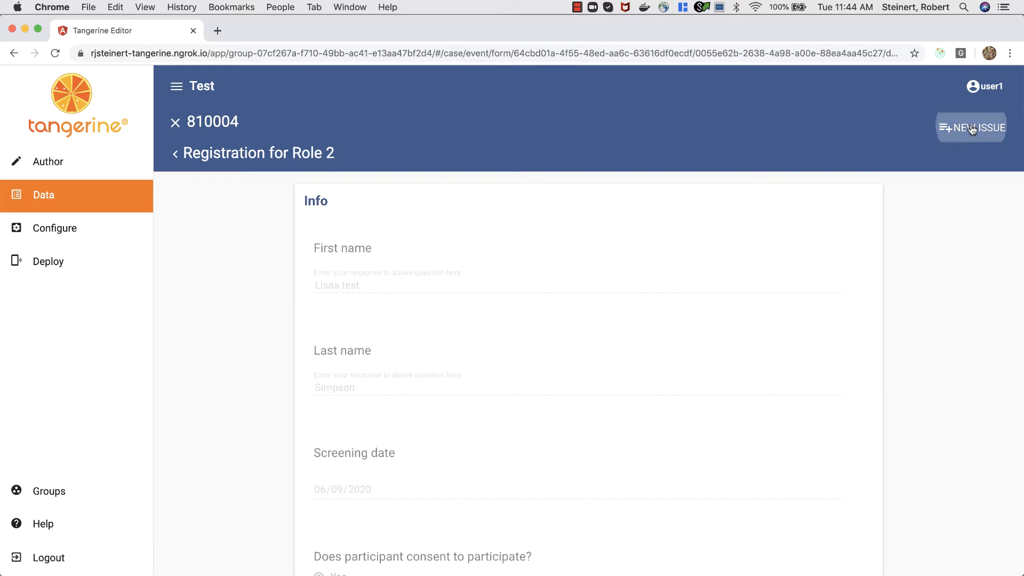
Step: Create an issue titled 'Looks like there is some cruft in the first name on this form response'
{"action": "left_click", "coordinate": [507, 211]}
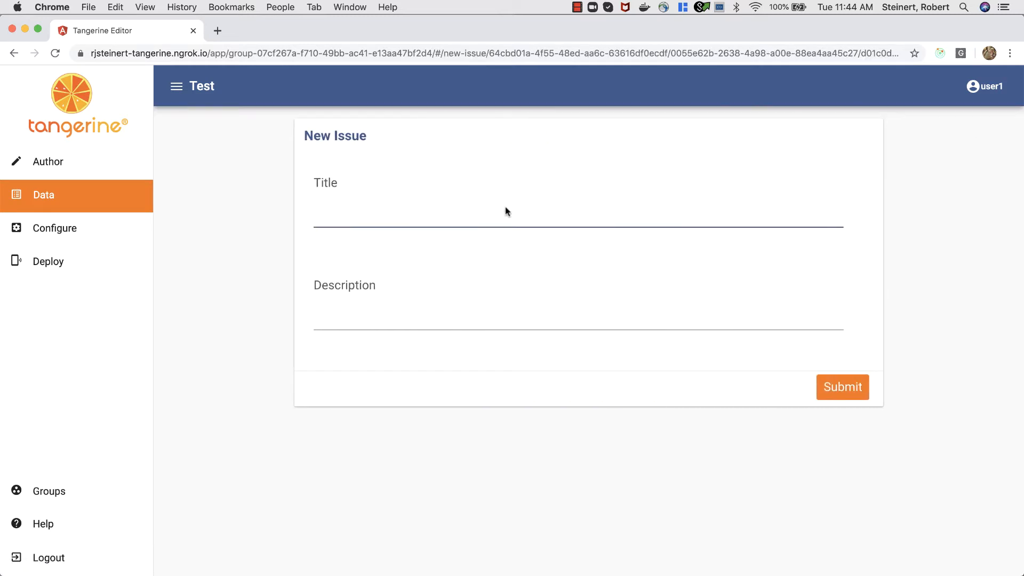
{"action": "type", "text": "Looks like so"}
{"action": "key", "text": "BackSpace"}
{"action": "key", "text": "BackSpace"}
{"action": "type", "text": "there is some cruft"}
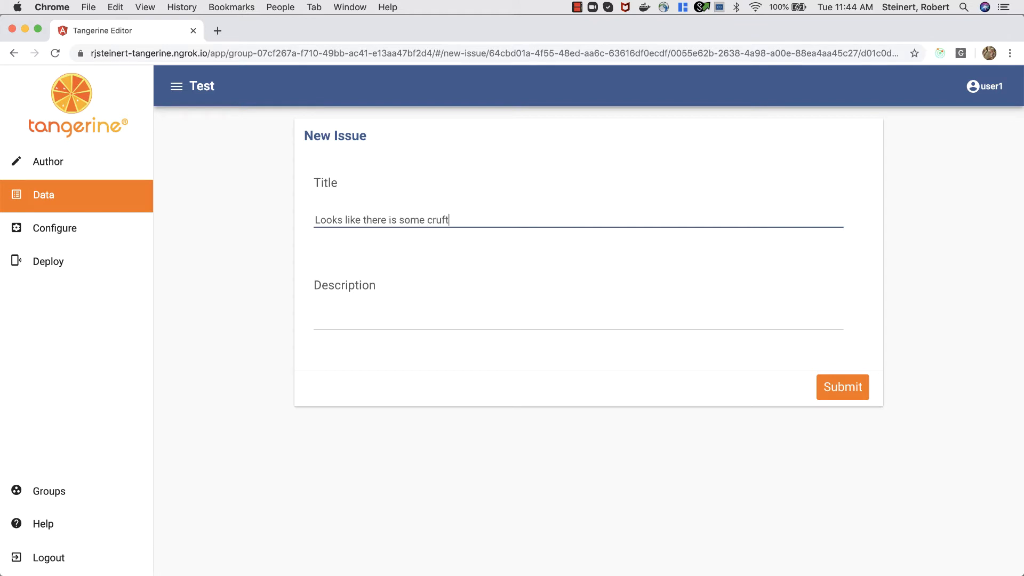
{"action": "type", "text": " in the first name on this"}
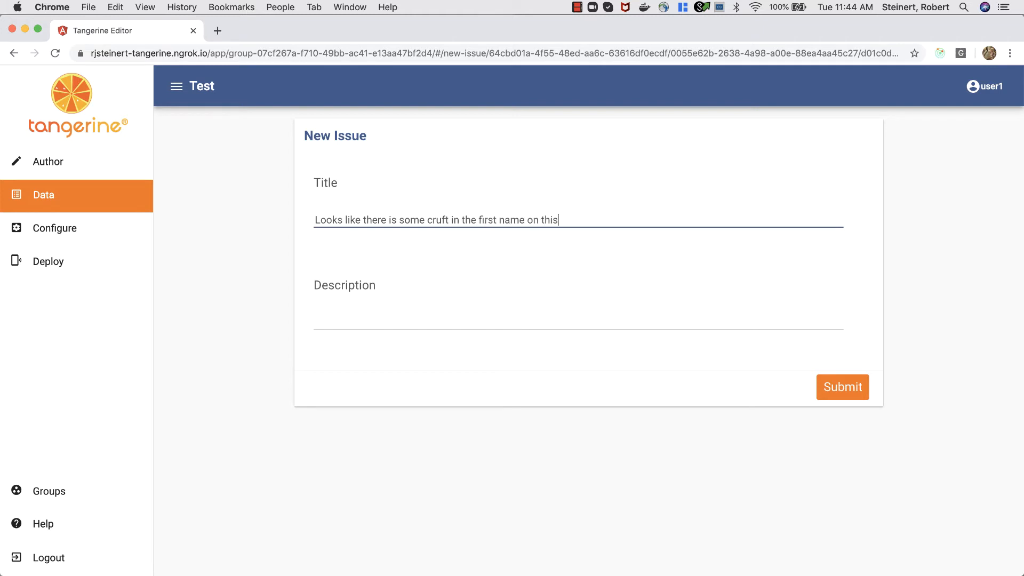
{"action": "type", "text": " form response"}
{"action": "left_click", "coordinate": [849, 390]}
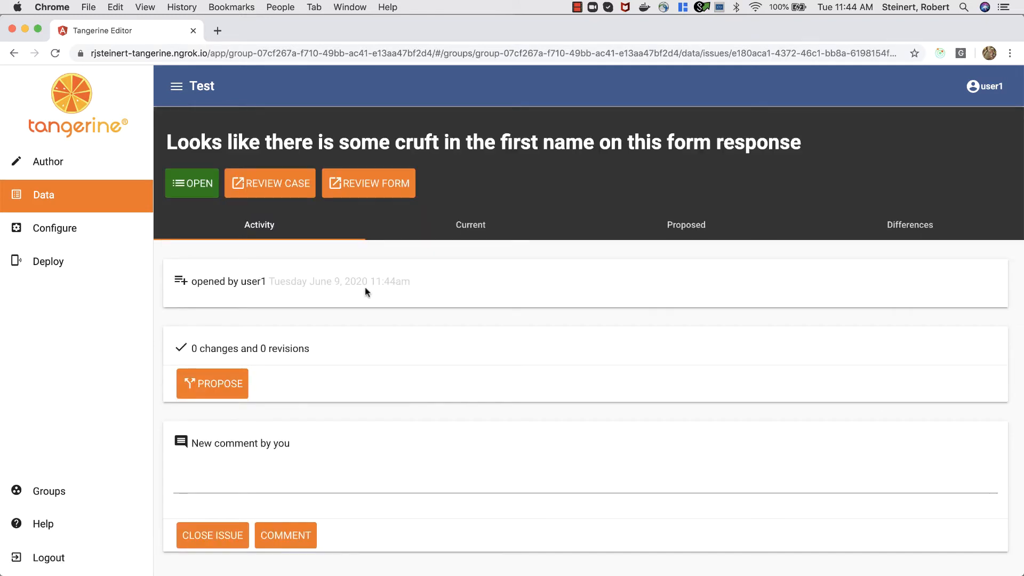
Step: Propose and submit a revision removing the stray letter and 'test' suffix from the first name
{"action": "left_click", "coordinate": [212, 395]}
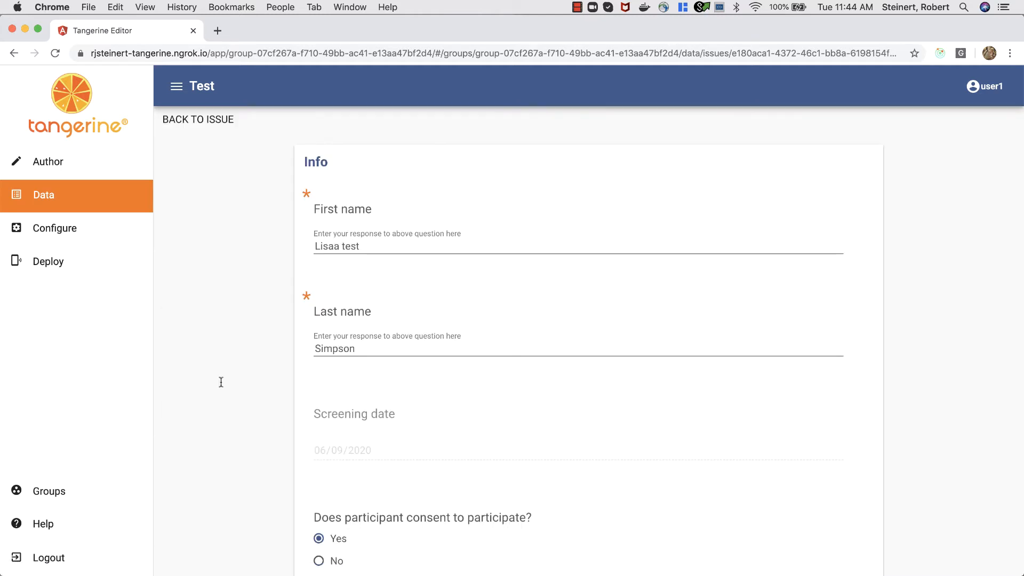
{"action": "left_click", "coordinate": [372, 244]}
{"action": "key", "text": "BackSpace"}
{"action": "key", "text": "BackSpace"}
{"action": "key", "text": "BackSpace"}
{"action": "key", "text": "BackSpace"}
{"action": "key", "text": "BackSpace"}
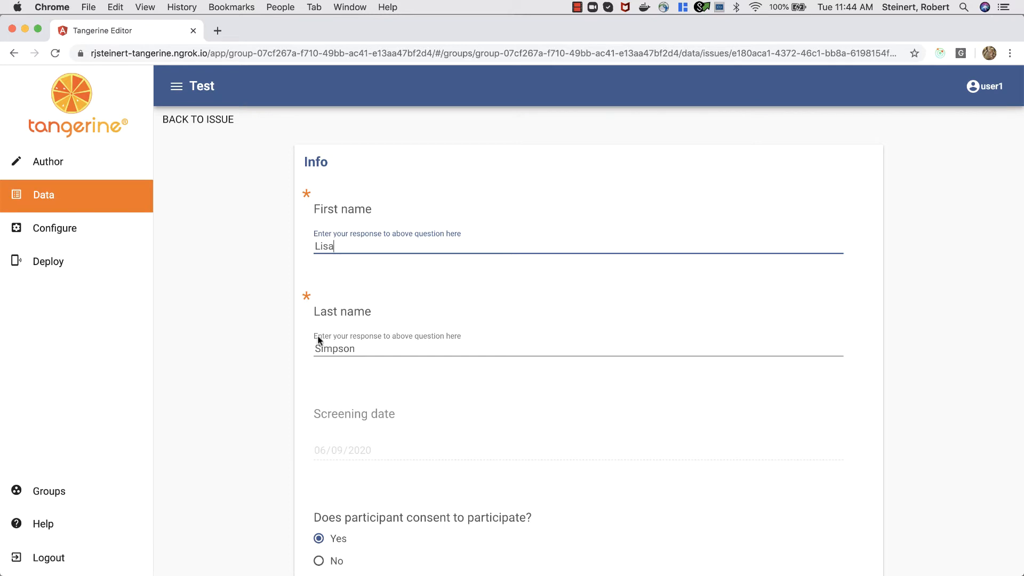
{"action": "scroll", "coordinate": [309, 338], "scroll_direction": "down", "scroll_amount": 1}
{"action": "scroll", "coordinate": [307, 342], "scroll_direction": "down", "scroll_amount": 10}
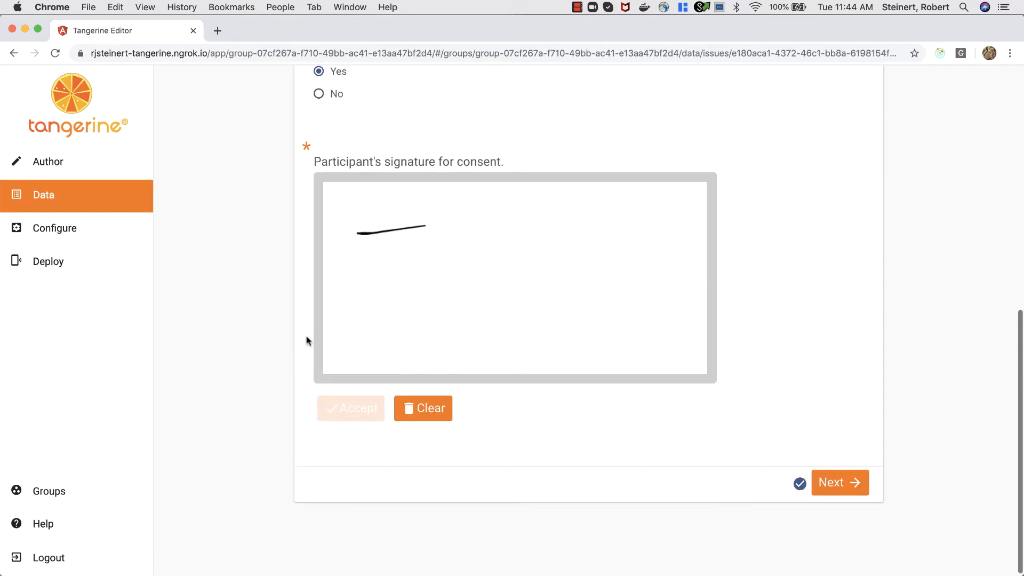
{"action": "left_click", "coordinate": [840, 489]}
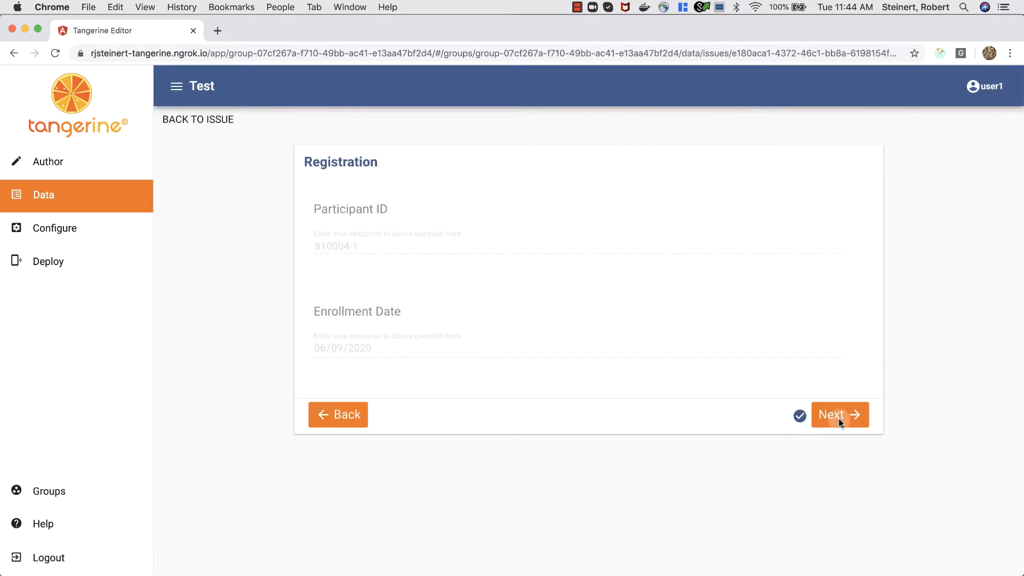
{"action": "left_click", "coordinate": [839, 418]}
{"action": "left_click", "coordinate": [845, 362]}
{"action": "left_click", "coordinate": [513, 362]}
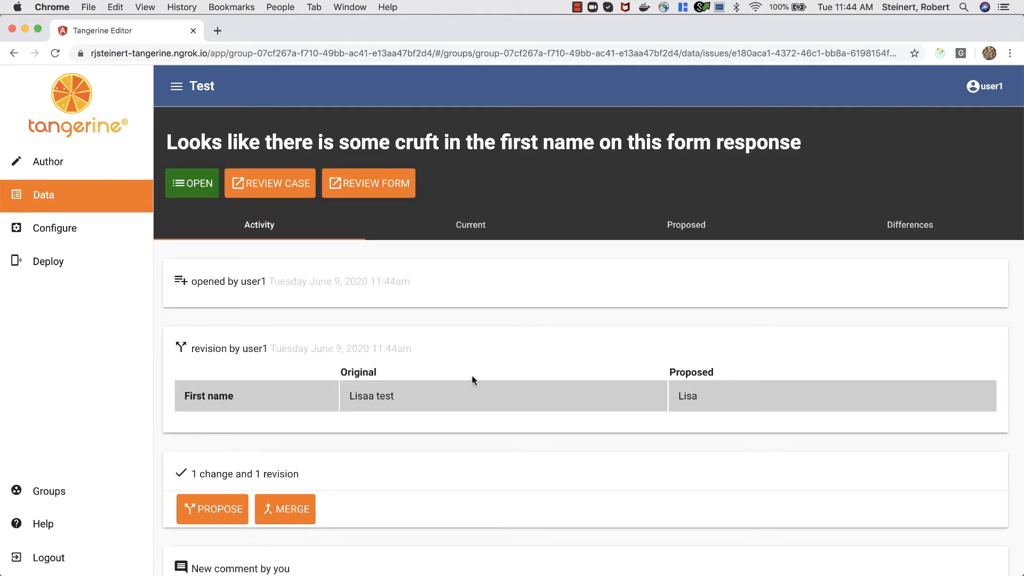
Step: Check the original first-name value in the revision table, then return to the Data overview
{"action": "left_click_drag", "start_coordinate": [350, 397], "coordinate": [383, 397]}
{"action": "left_click", "coordinate": [697, 393]}
{"action": "left_click", "coordinate": [47, 195]}
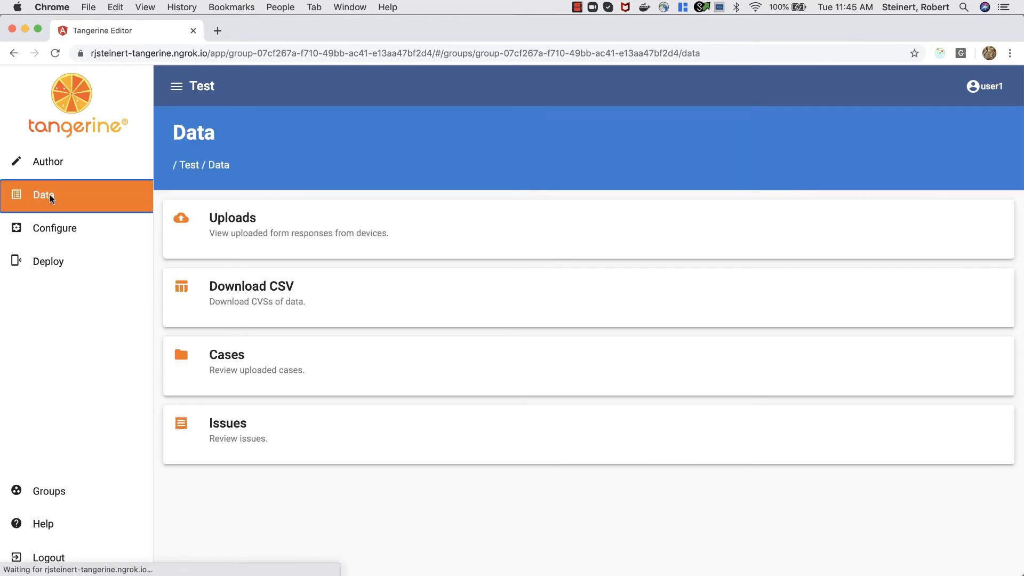
Step: Open the first case's Registration for Role 2 form from the Cases list
{"action": "left_click", "coordinate": [243, 356]}
{"action": "left_click", "coordinate": [247, 399]}
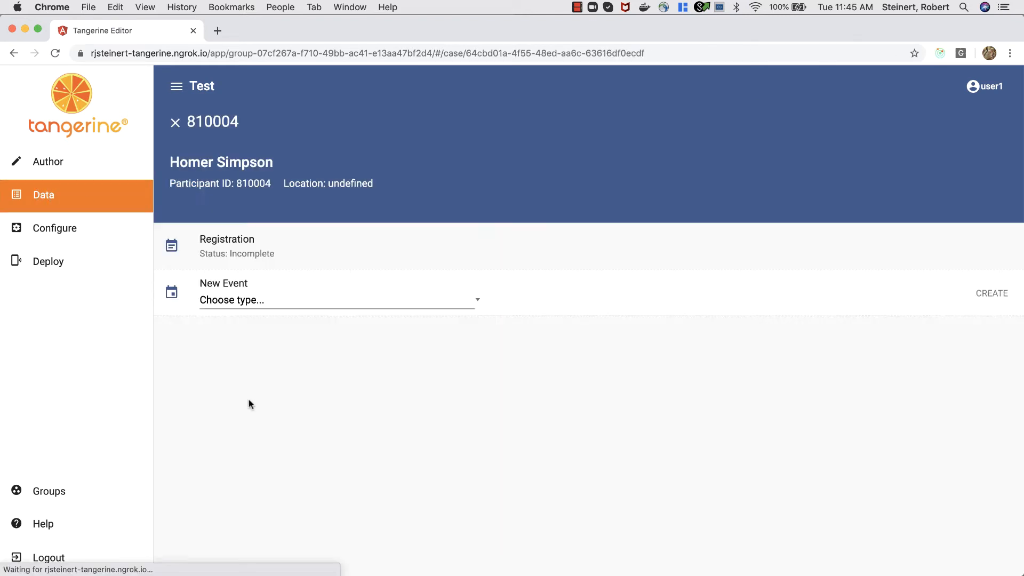
{"action": "left_click", "coordinate": [256, 244]}
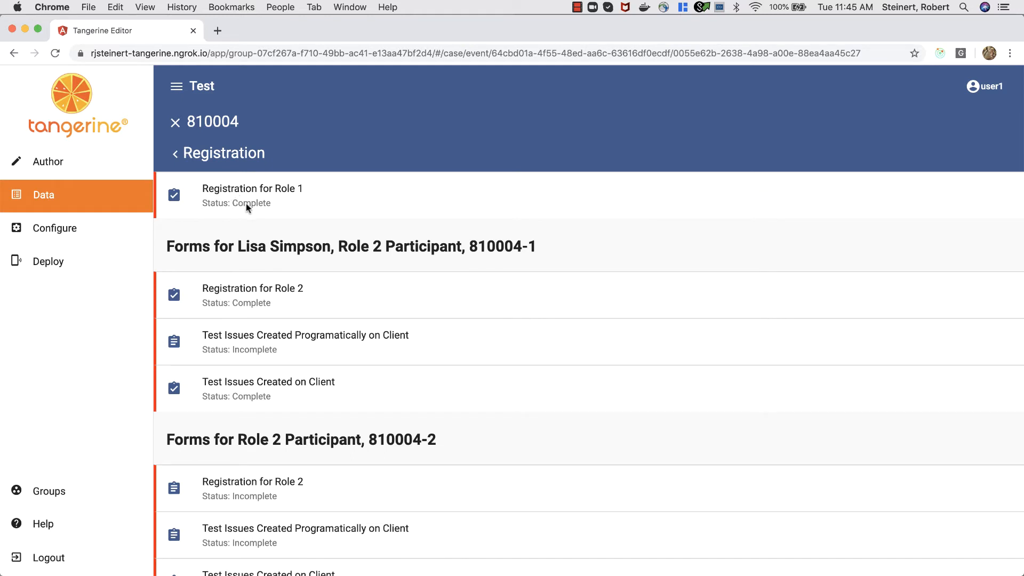
{"action": "left_click", "coordinate": [246, 203]}
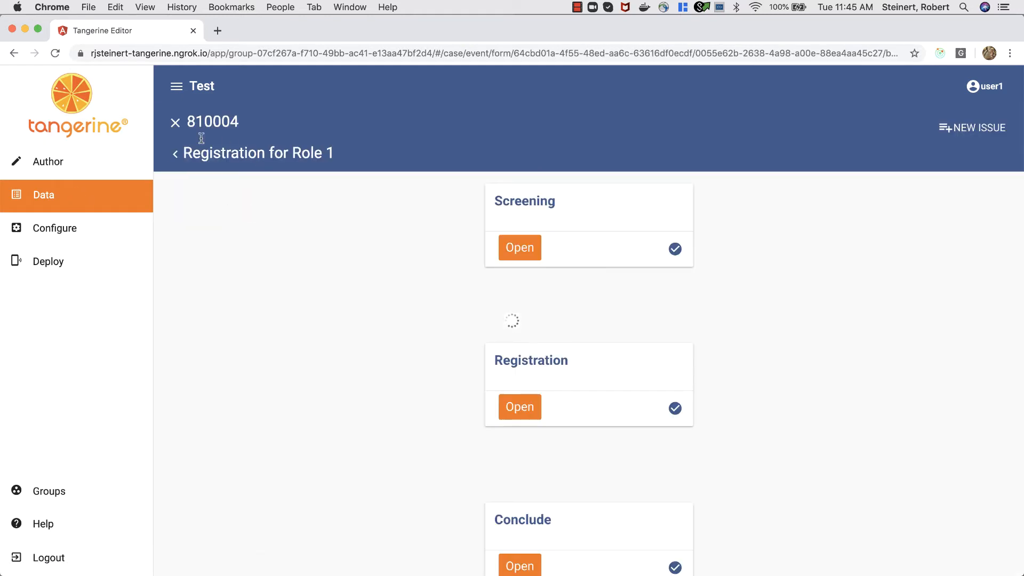
{"action": "left_click", "coordinate": [175, 154]}
{"action": "left_click", "coordinate": [252, 294]}
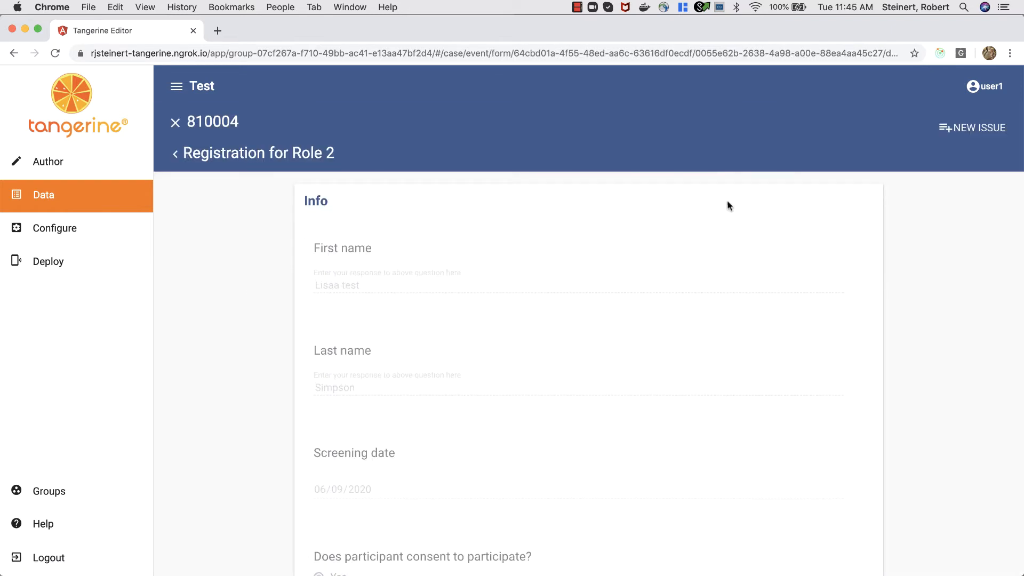
Step: Create an issue titled 'I see an issue with first name on this form'
{"action": "left_click", "coordinate": [980, 137]}
{"action": "left_click", "coordinate": [498, 222]}
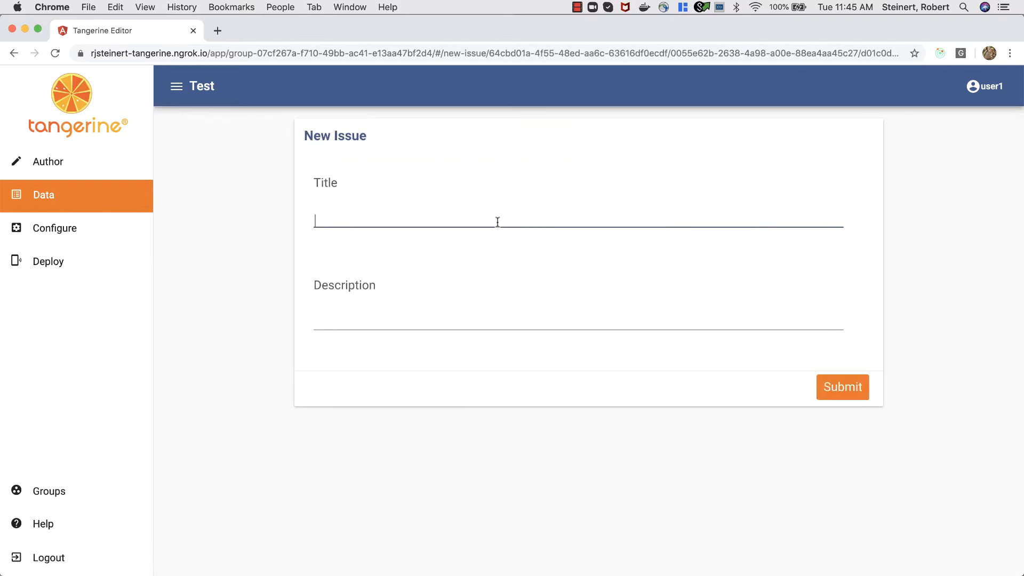
{"action": "type", "text": "I see an issue with first name on this"}
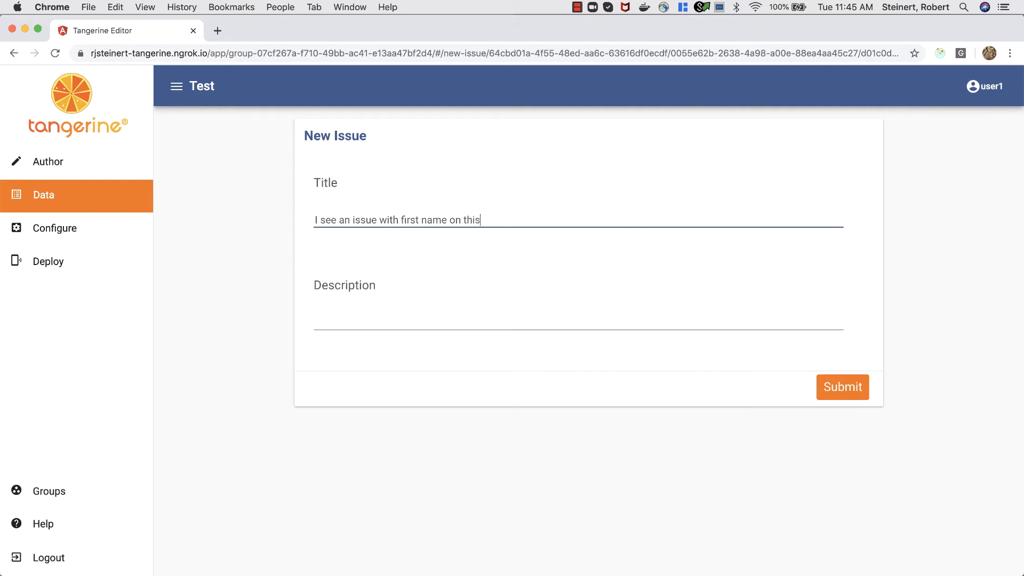
{"action": "type", "text": " form"}
{"action": "left_click", "coordinate": [853, 381]}
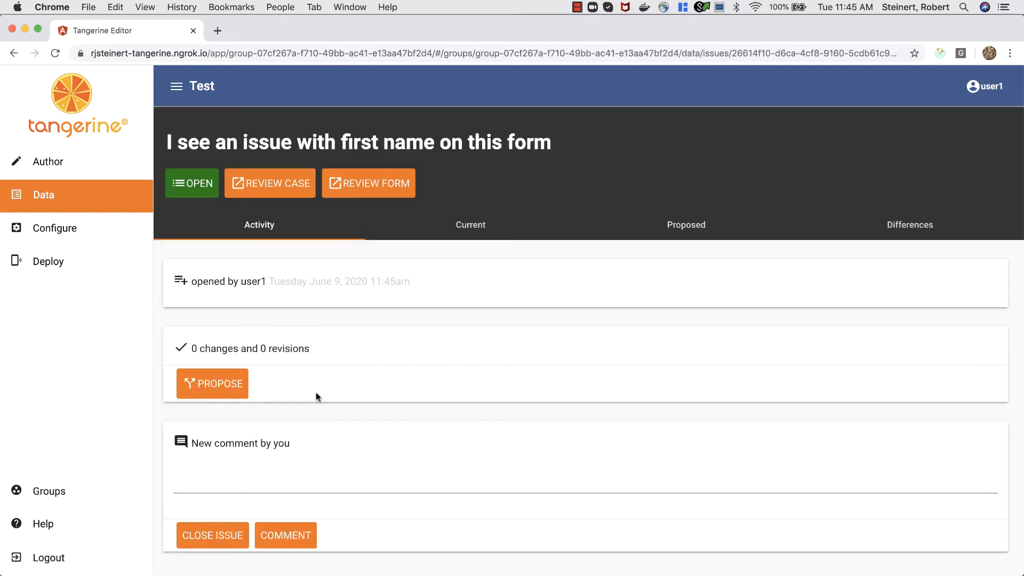
Step: Propose a revision dropping the 'test' suffix from the first name and submit it
{"action": "left_click", "coordinate": [208, 384]}
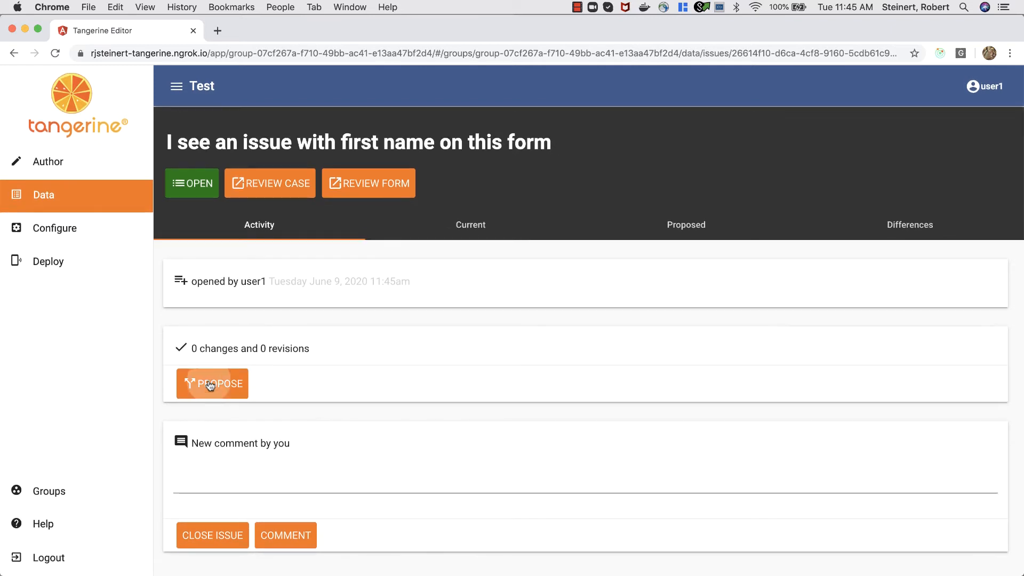
{"action": "left_click", "coordinate": [368, 246]}
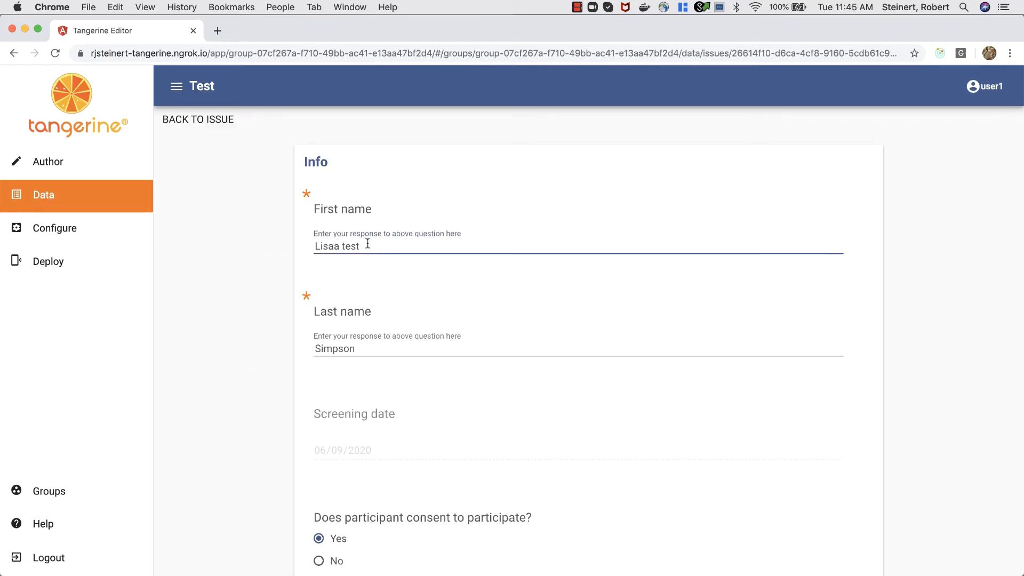
{"action": "key", "text": "BackSpace"}
{"action": "key", "text": "BackSpace"}
{"action": "key", "text": "BackSpace"}
{"action": "scroll", "coordinate": [277, 485], "scroll_direction": "down", "scroll_amount": 9}
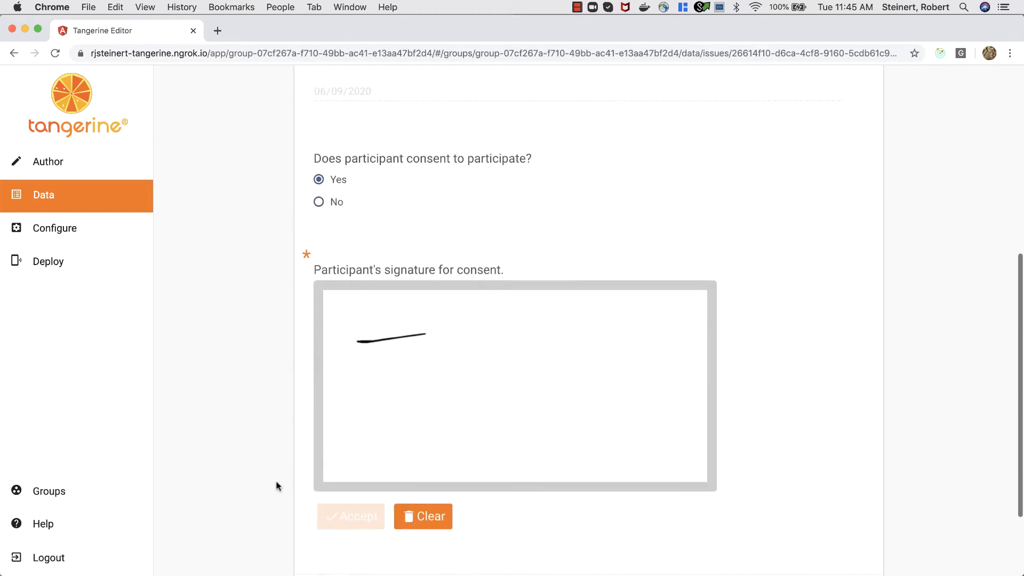
{"action": "scroll", "coordinate": [277, 485], "scroll_direction": "up", "scroll_amount": 9}
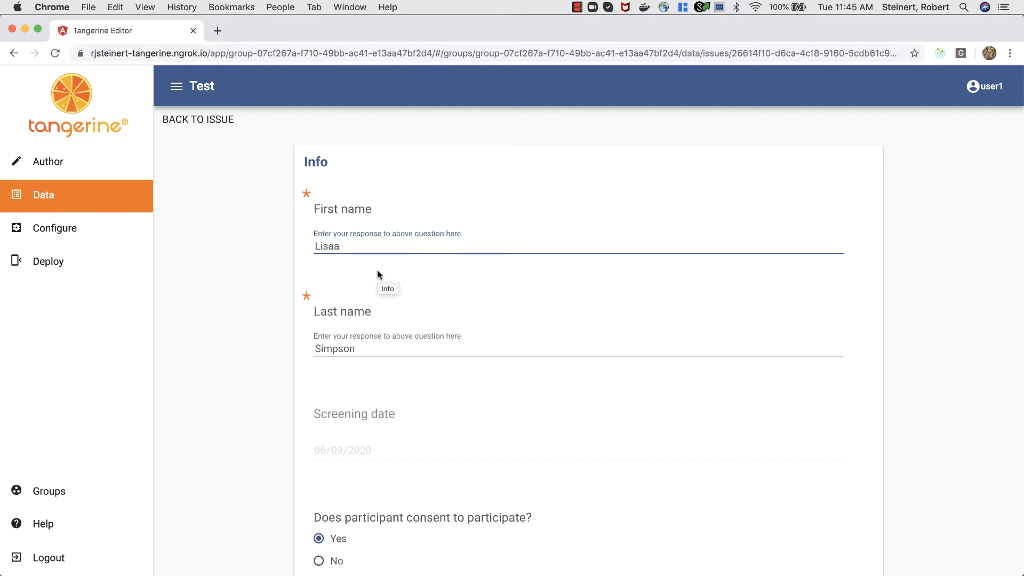
{"action": "scroll", "coordinate": [337, 335], "scroll_direction": "down", "scroll_amount": 1}
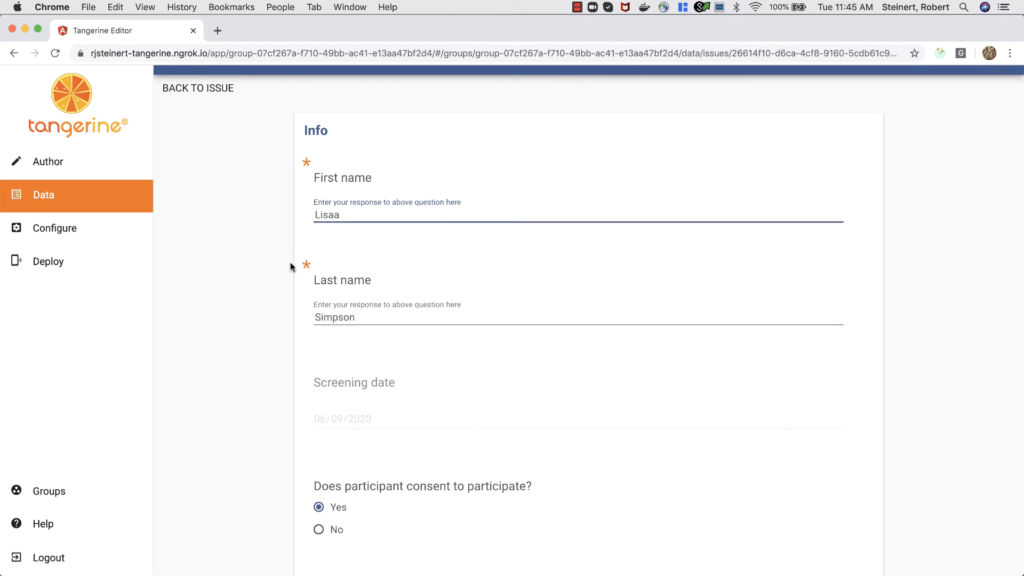
{"action": "scroll", "coordinate": [292, 258], "scroll_direction": "down", "scroll_amount": 8}
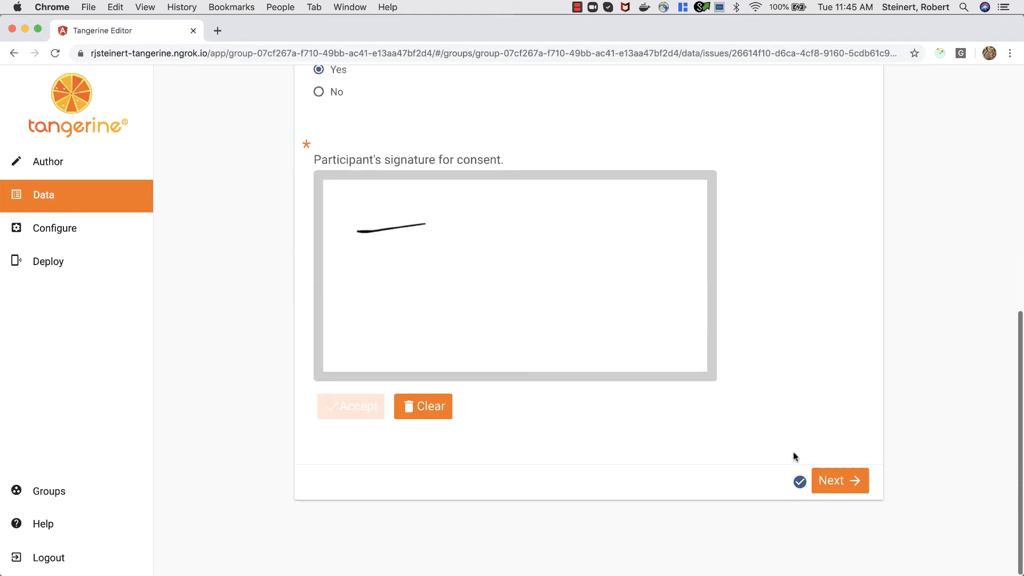
{"action": "left_click", "coordinate": [835, 480]}
{"action": "left_click", "coordinate": [837, 414]}
{"action": "left_click", "coordinate": [838, 238]}
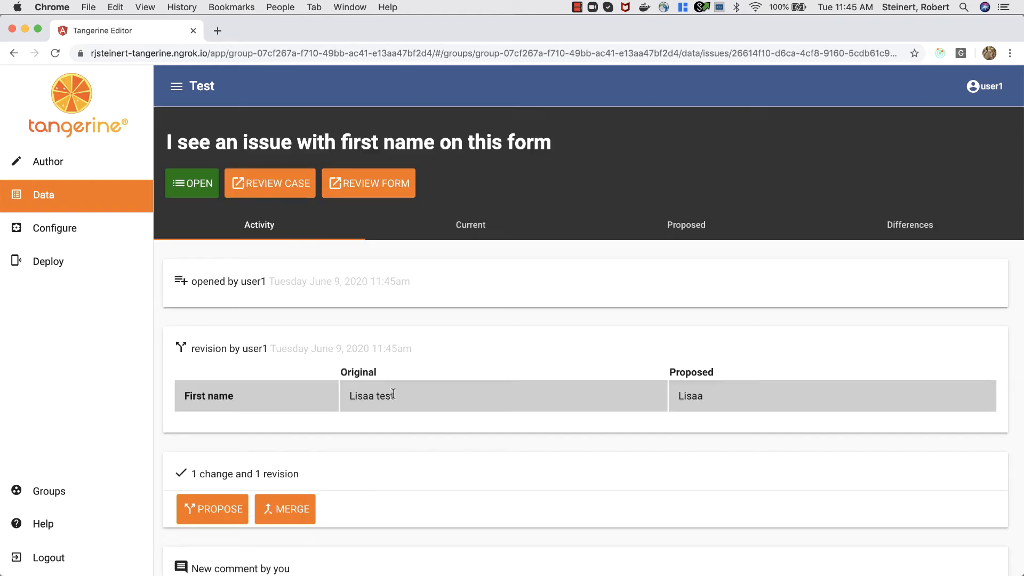
Step: Merge the second issue's proposed first-name change
{"action": "scroll", "coordinate": [392, 393], "scroll_direction": "down", "scroll_amount": 3}
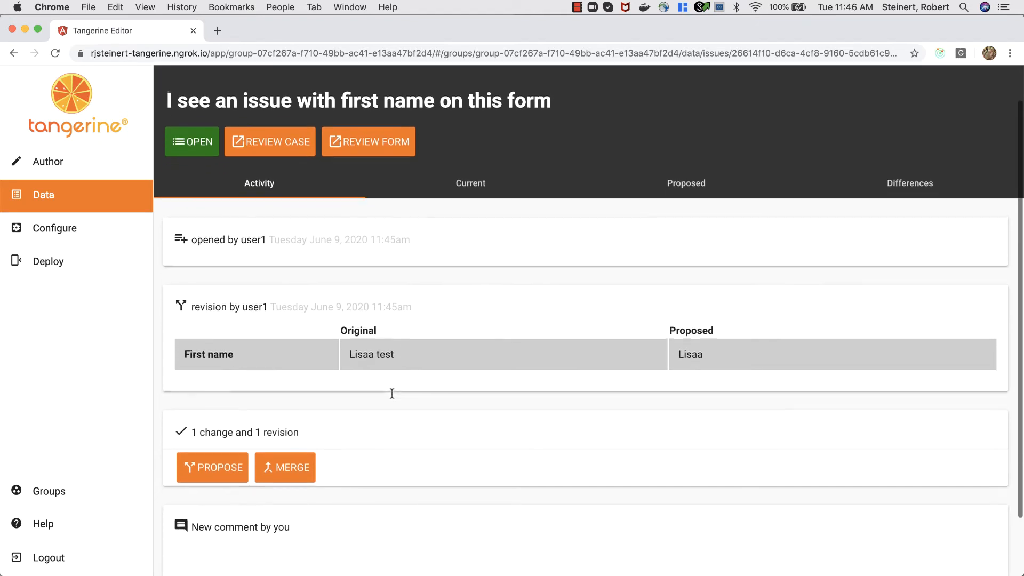
{"action": "scroll", "coordinate": [391, 397], "scroll_direction": "up", "scroll_amount": 3}
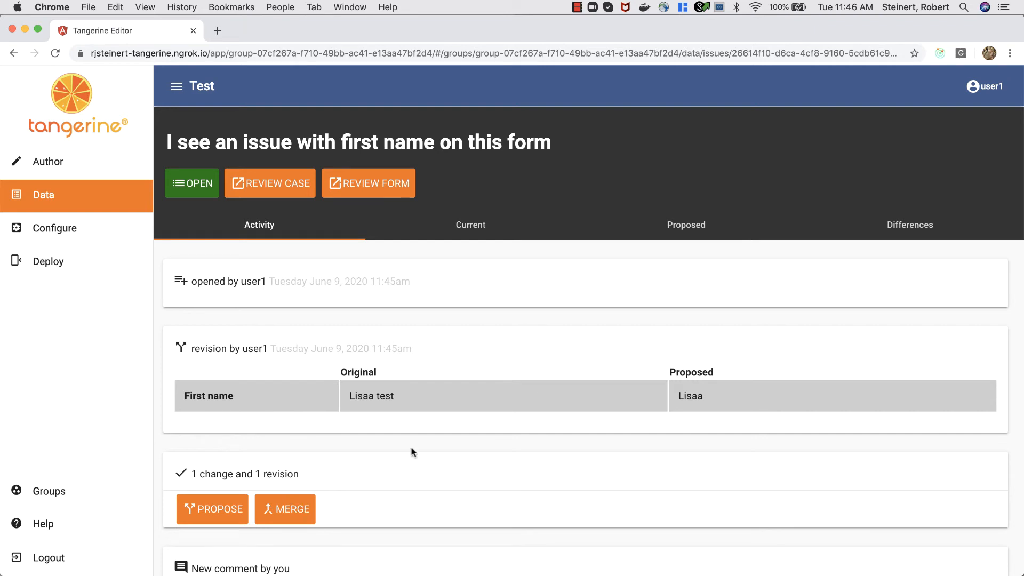
{"action": "left_click", "coordinate": [291, 513]}
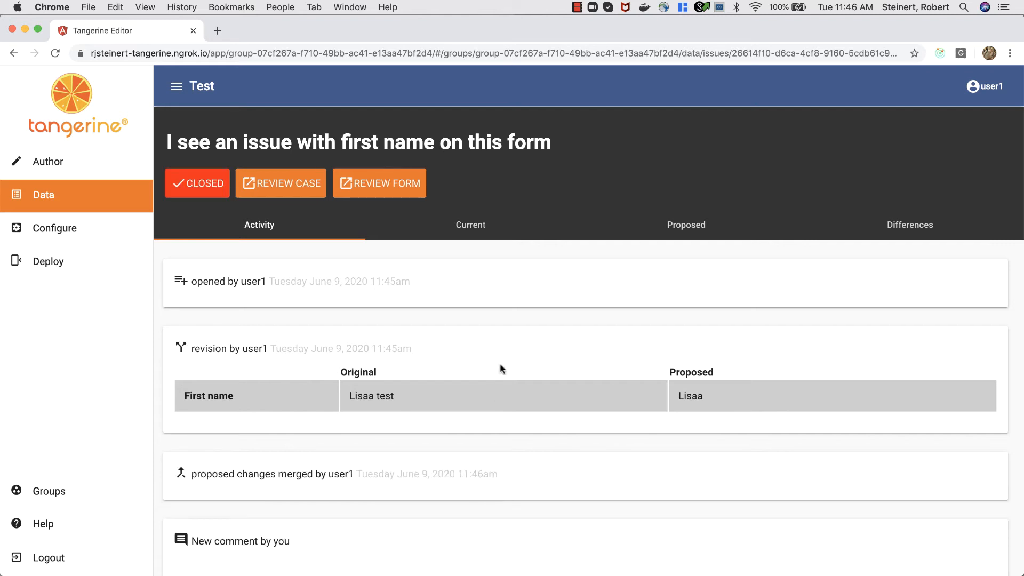
{"action": "scroll", "coordinate": [501, 366], "scroll_direction": "up", "scroll_amount": 1}
Step: Reopen the 'Looks like there is some cruft…' issue and review its cannot-merge warning
{"action": "left_click", "coordinate": [75, 200]}
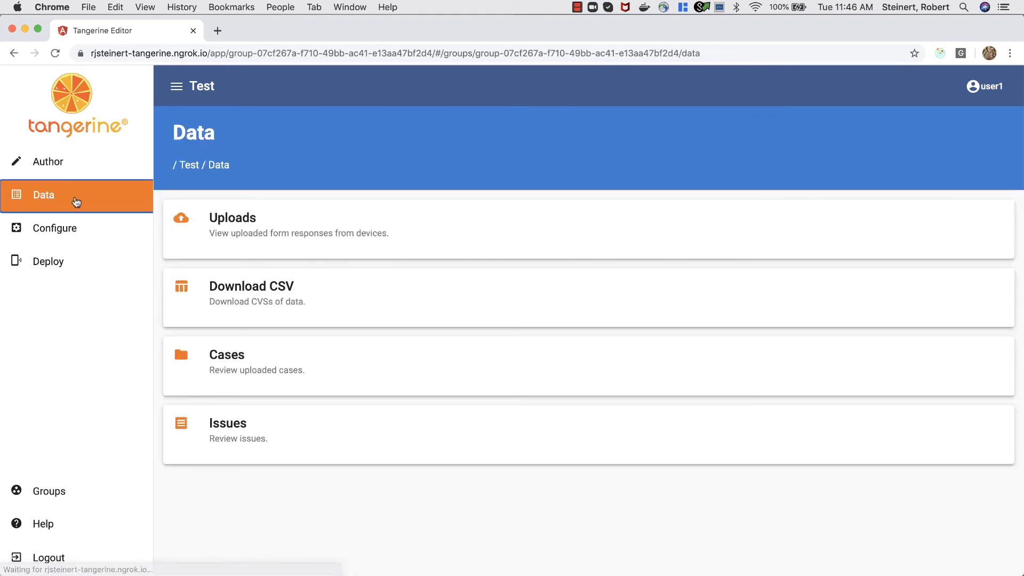
{"action": "left_click", "coordinate": [235, 425]}
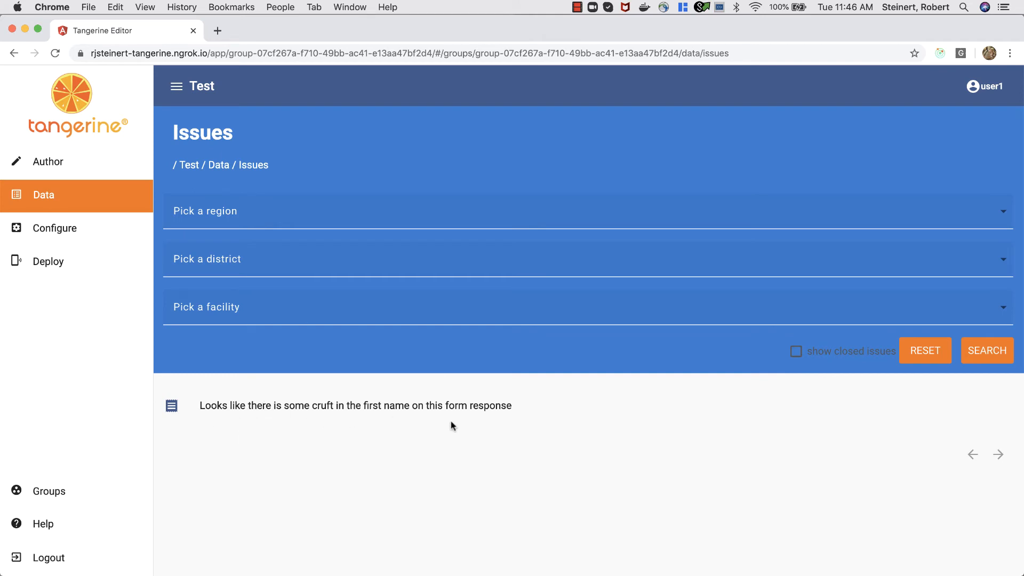
{"action": "left_click", "coordinate": [331, 410]}
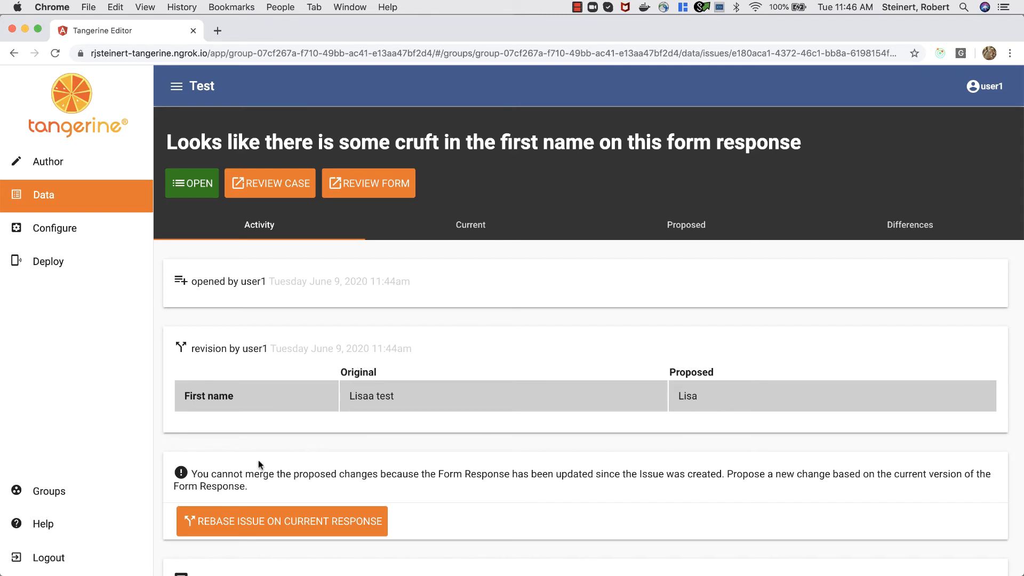
{"action": "left_click_drag", "start_coordinate": [189, 474], "coordinate": [305, 482]}
{"action": "triple_click", "coordinate": [304, 483]}
{"action": "left_click", "coordinate": [306, 484]}
{"action": "left_click", "coordinate": [697, 402]}
{"action": "scroll", "coordinate": [267, 464], "scroll_direction": "down", "scroll_amount": 3}
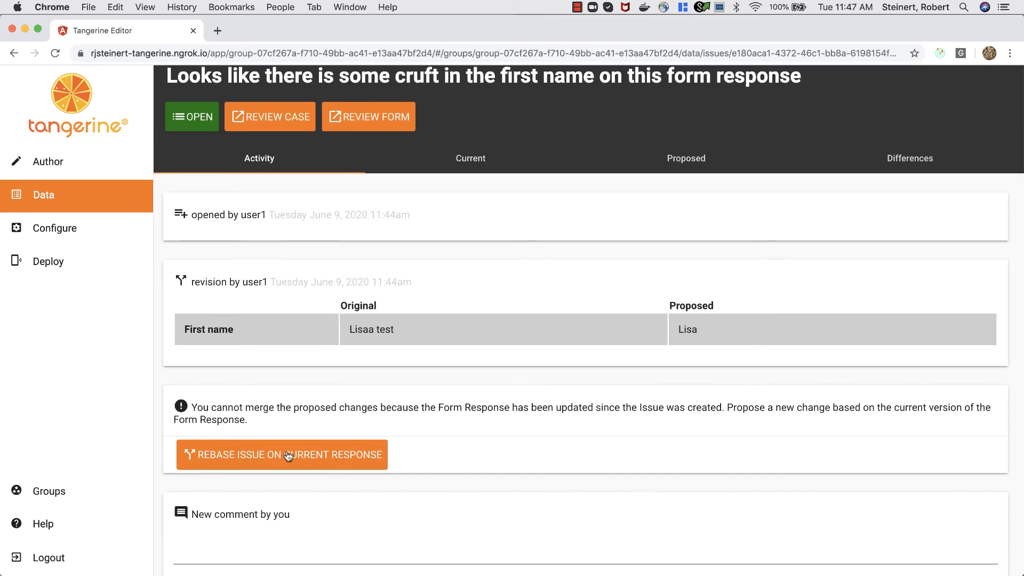
Step: Rebase the cruft issue on the current form response and review its activity
{"action": "double_click", "coordinate": [324, 466]}
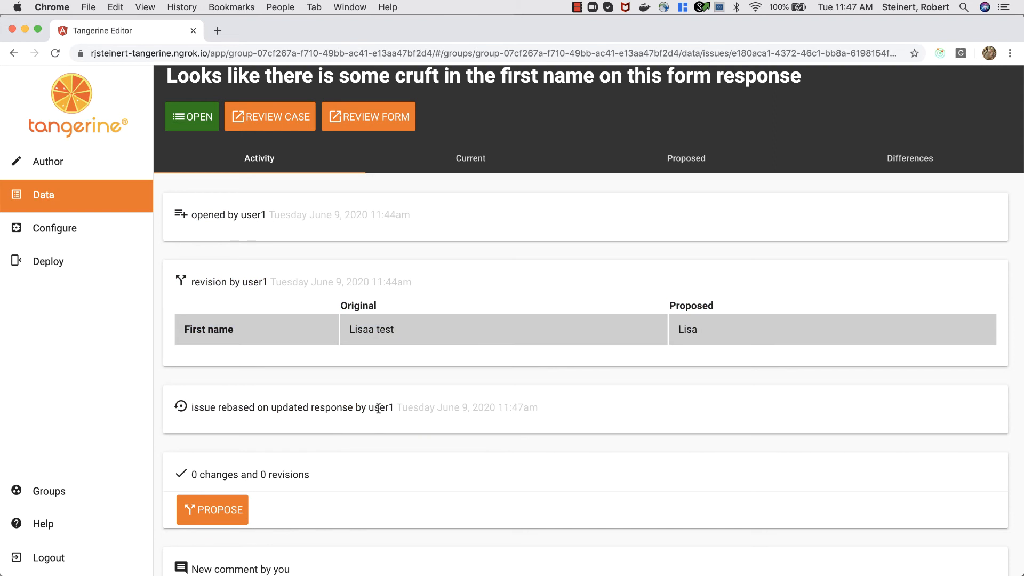
{"action": "scroll", "coordinate": [347, 437], "scroll_direction": "down", "scroll_amount": 3}
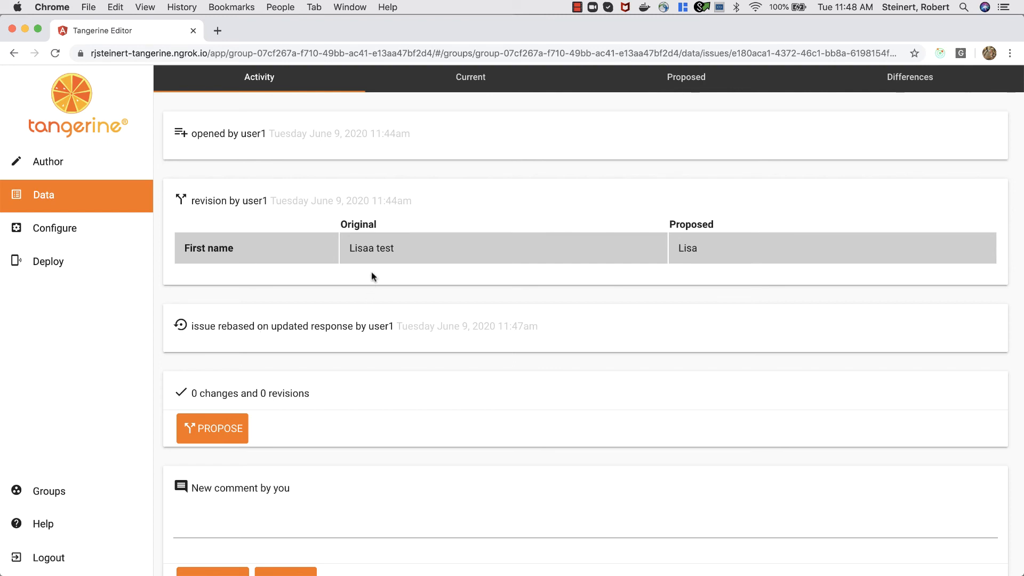
{"action": "scroll", "coordinate": [380, 244], "scroll_direction": "up", "scroll_amount": 1}
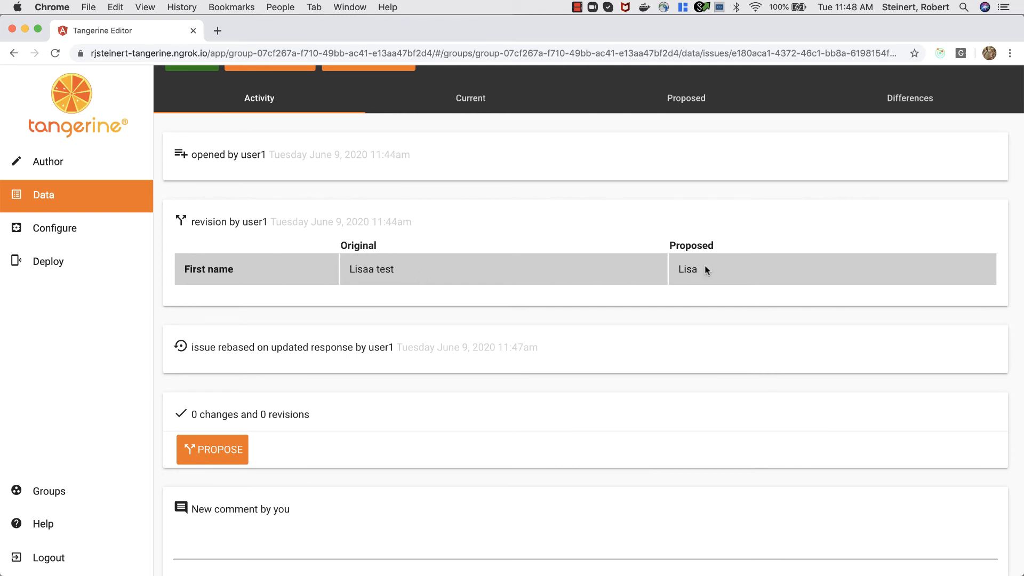
{"action": "scroll", "coordinate": [354, 384], "scroll_direction": "down", "scroll_amount": 2}
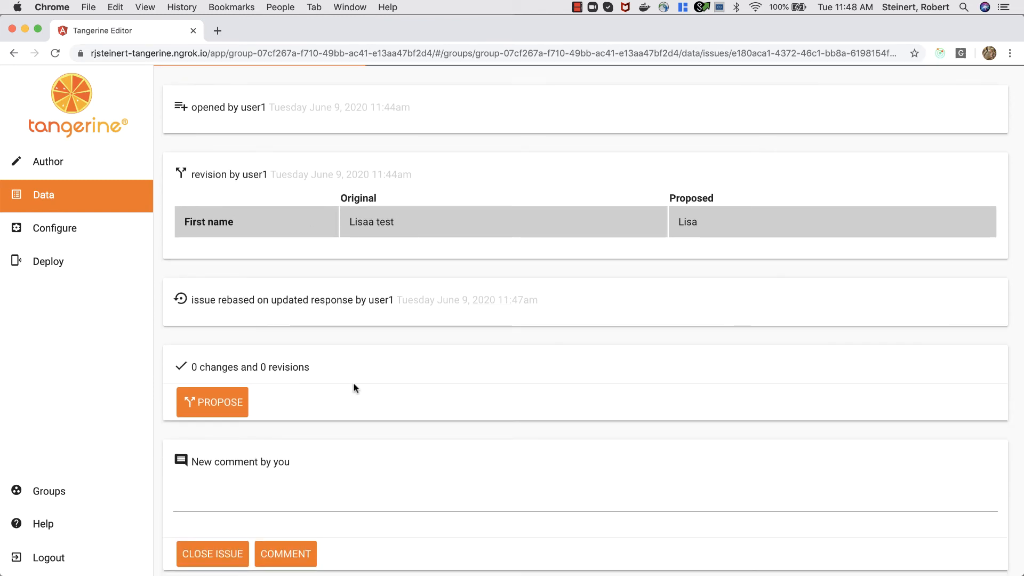
Step: Propose and submit a new revision with the first name's extra letter removed
{"action": "left_click", "coordinate": [212, 402]}
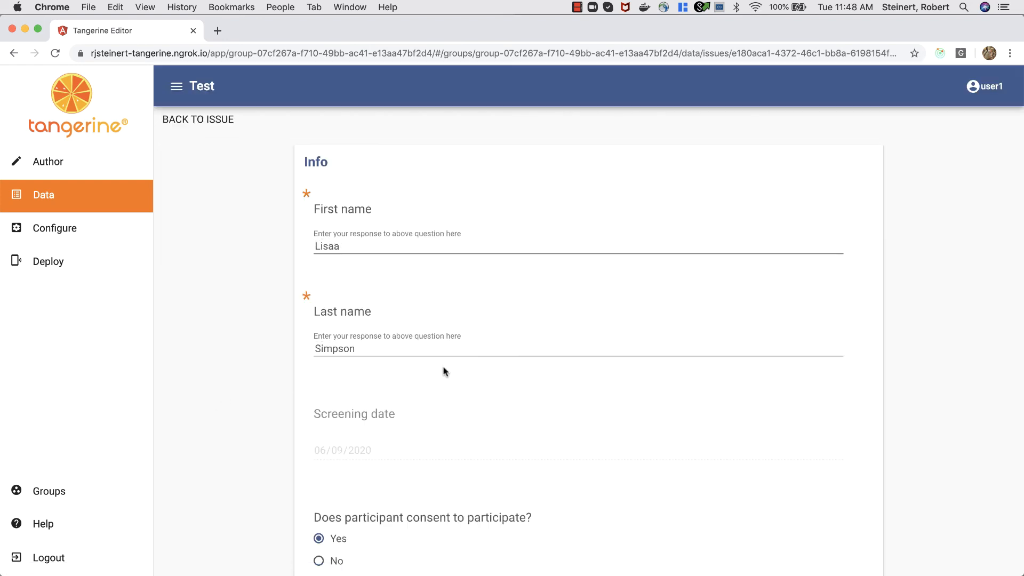
{"action": "double_click", "coordinate": [343, 248]}
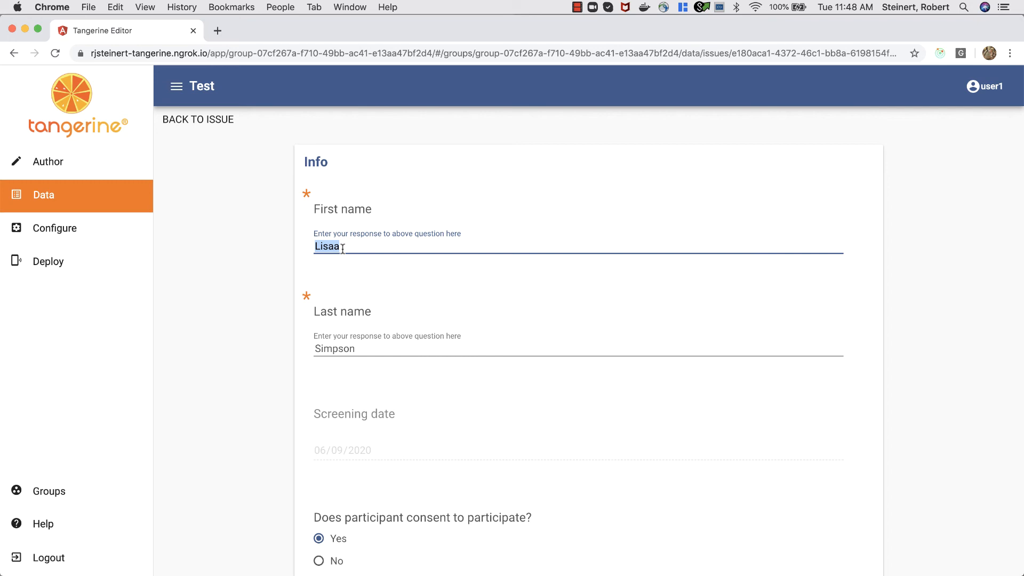
{"action": "left_click", "coordinate": [342, 248]}
{"action": "scroll", "coordinate": [280, 350], "scroll_direction": "down", "scroll_amount": 10}
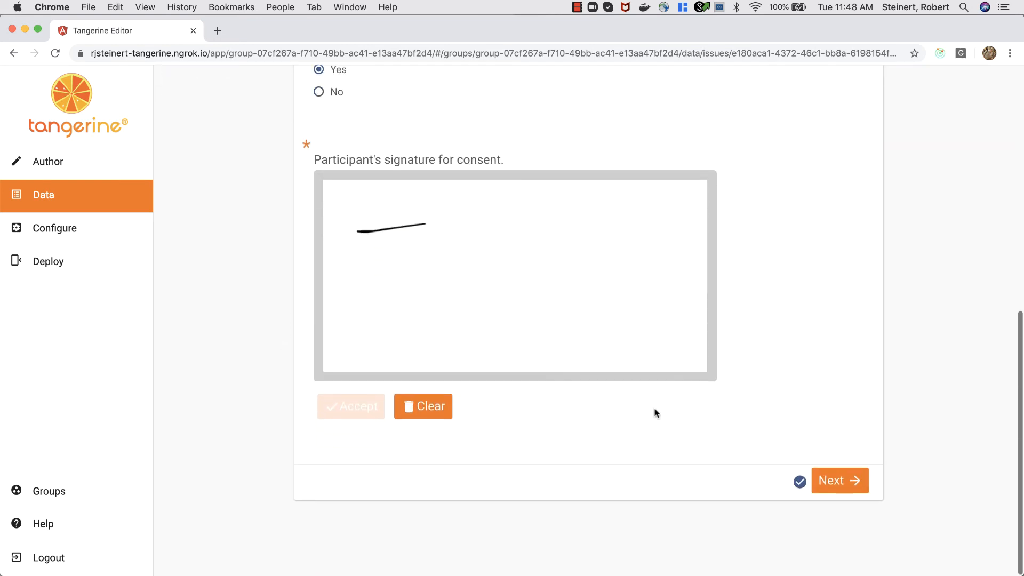
{"action": "left_click", "coordinate": [841, 480]}
{"action": "left_click", "coordinate": [843, 419]}
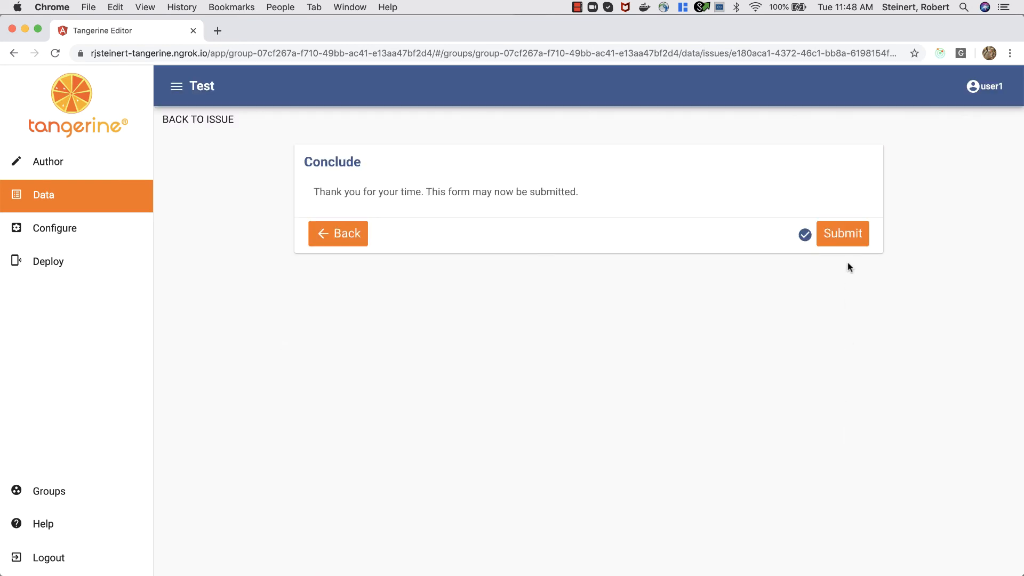
{"action": "left_click", "coordinate": [835, 238]}
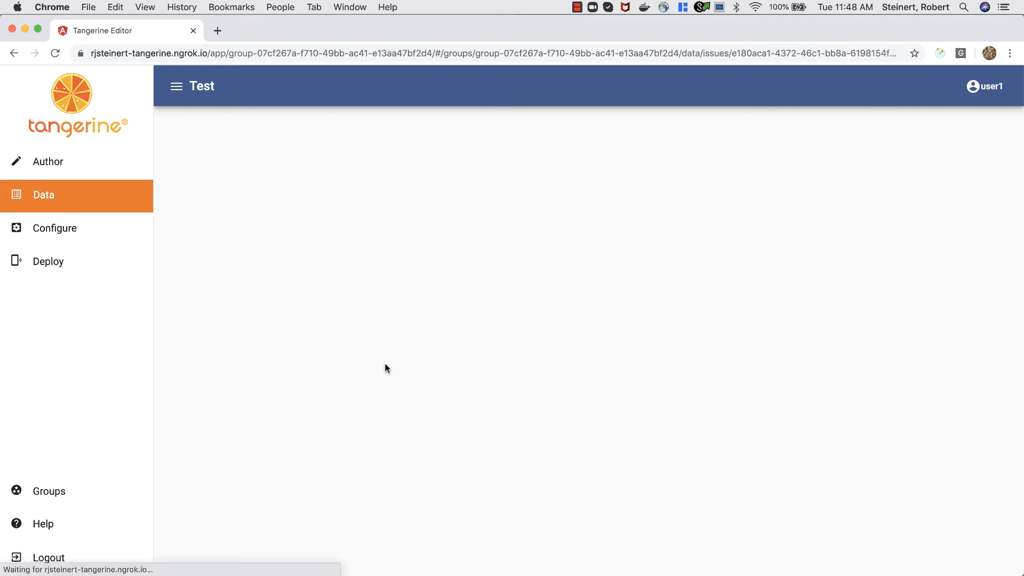
Step: Compare the misspelled original first name with the proposed correction in the new revision, then merge it
{"action": "scroll", "coordinate": [350, 386], "scroll_direction": "down", "scroll_amount": 5}
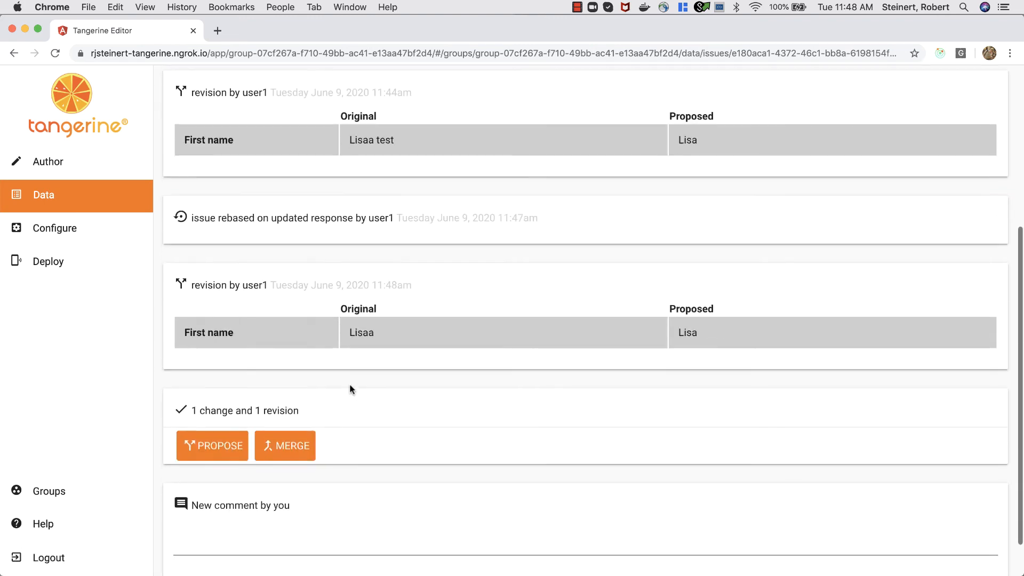
{"action": "scroll", "coordinate": [494, 352], "scroll_direction": "down", "scroll_amount": 1}
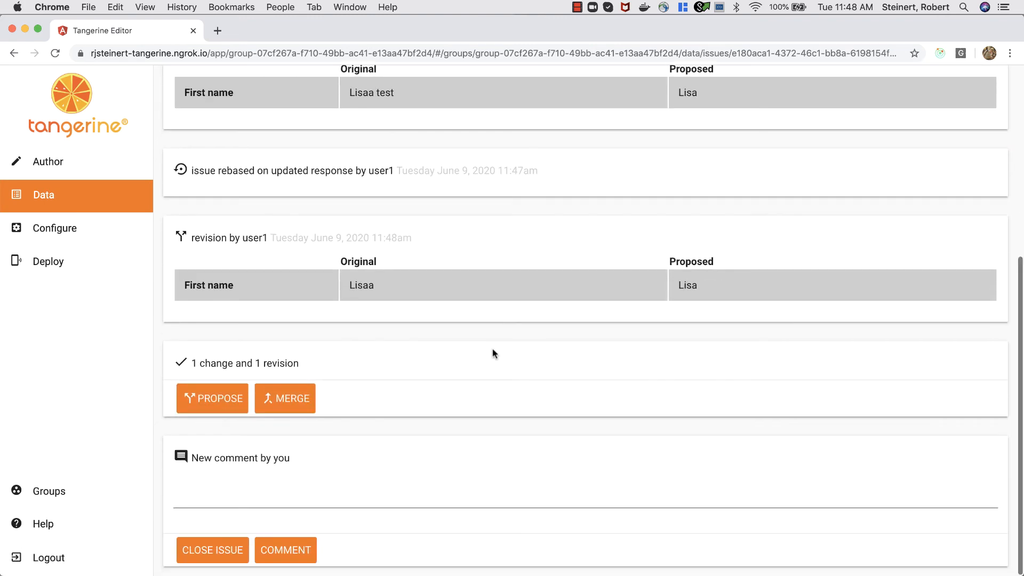
{"action": "double_click", "coordinate": [359, 287]}
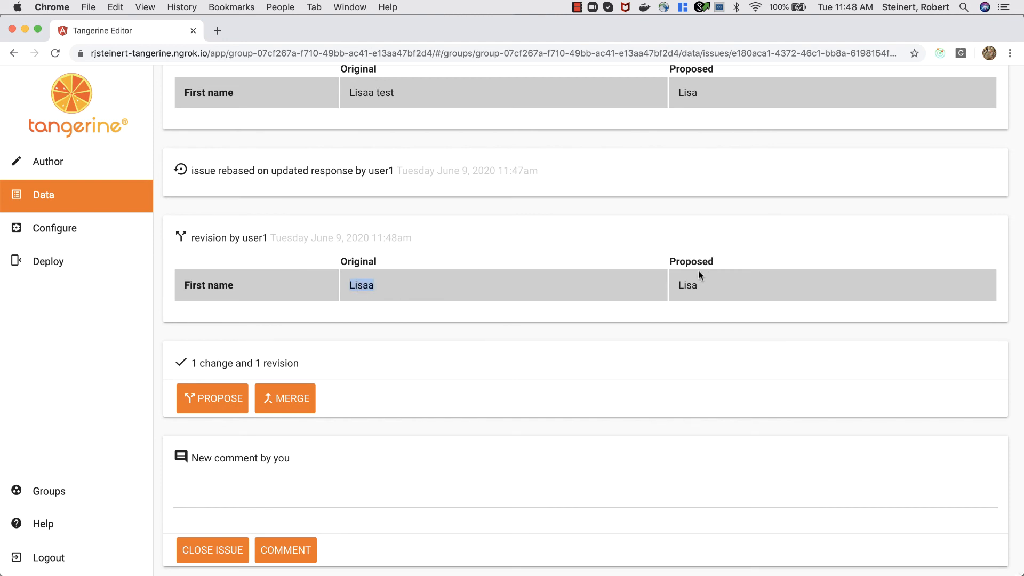
{"action": "double_click", "coordinate": [688, 285]}
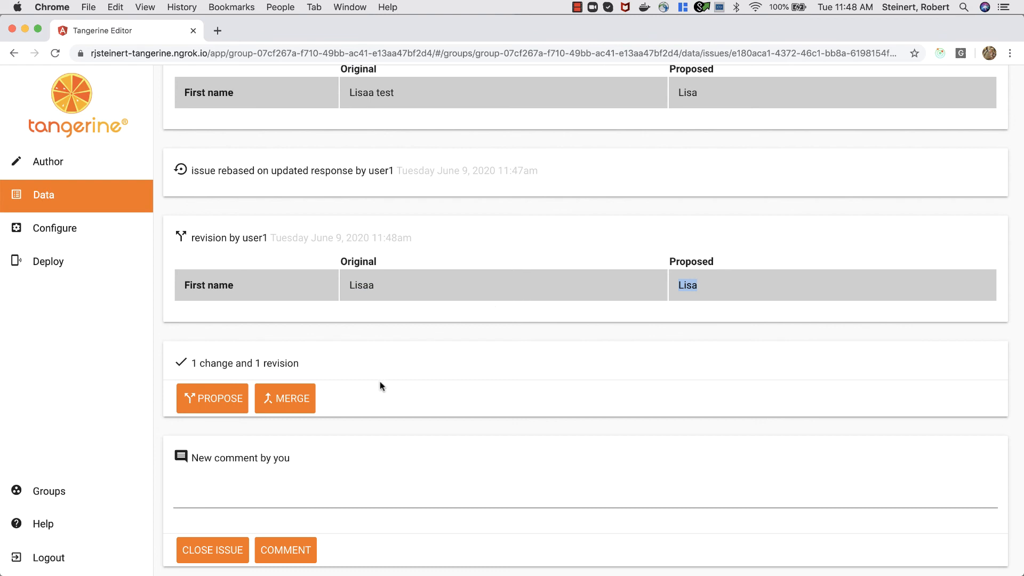
{"action": "left_click", "coordinate": [289, 408]}
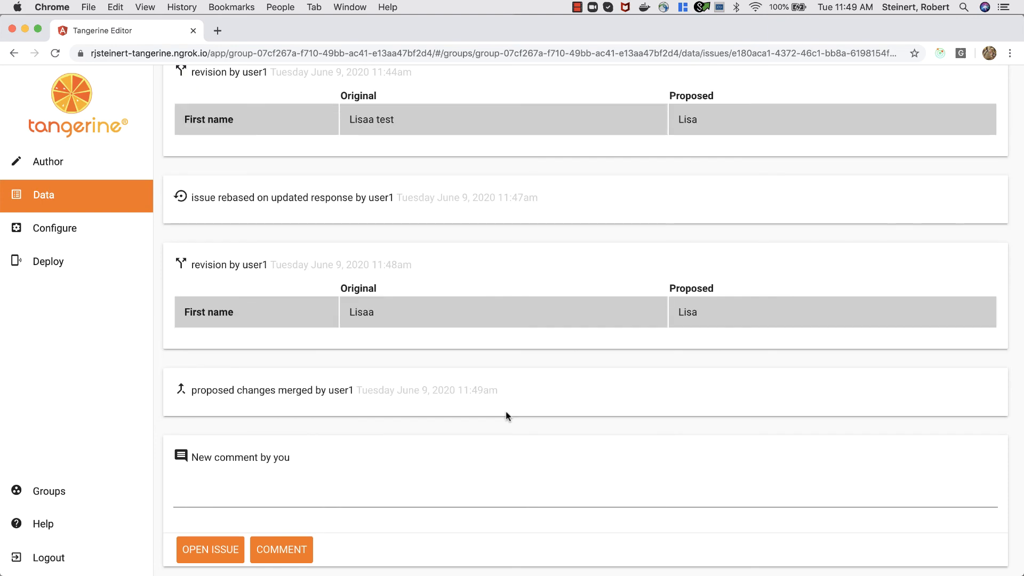
{"action": "scroll", "coordinate": [506, 412], "scroll_direction": "up", "scroll_amount": 15}
Step: Open the reviewed form response's Info section to check the corrected first name
{"action": "left_click", "coordinate": [368, 184]}
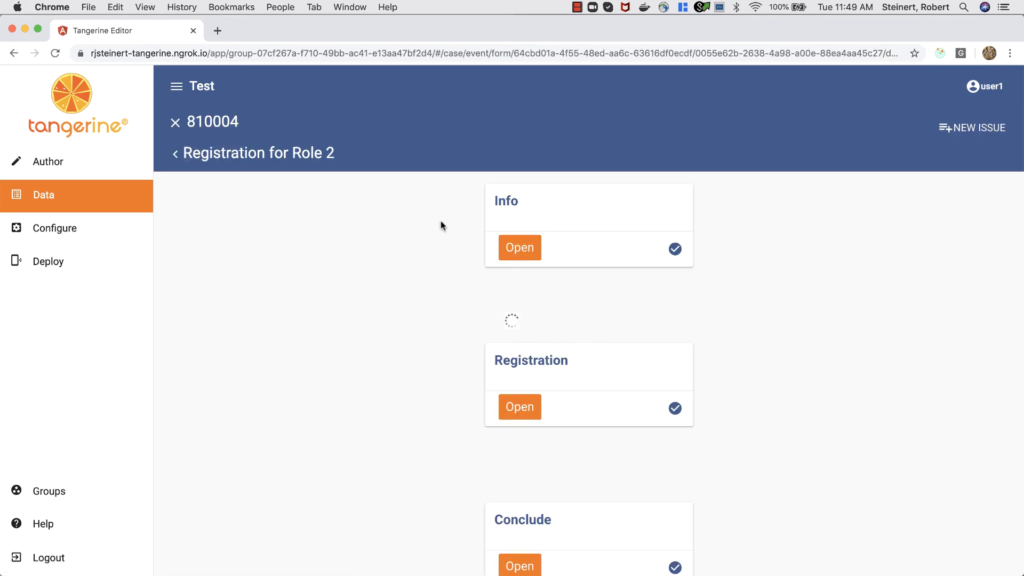
{"action": "left_click", "coordinate": [534, 248]}
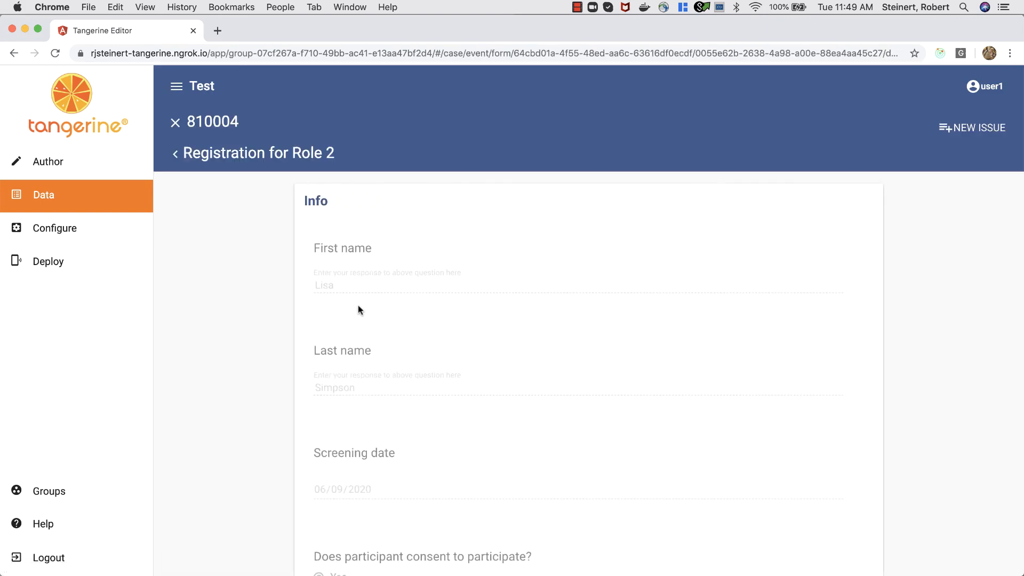